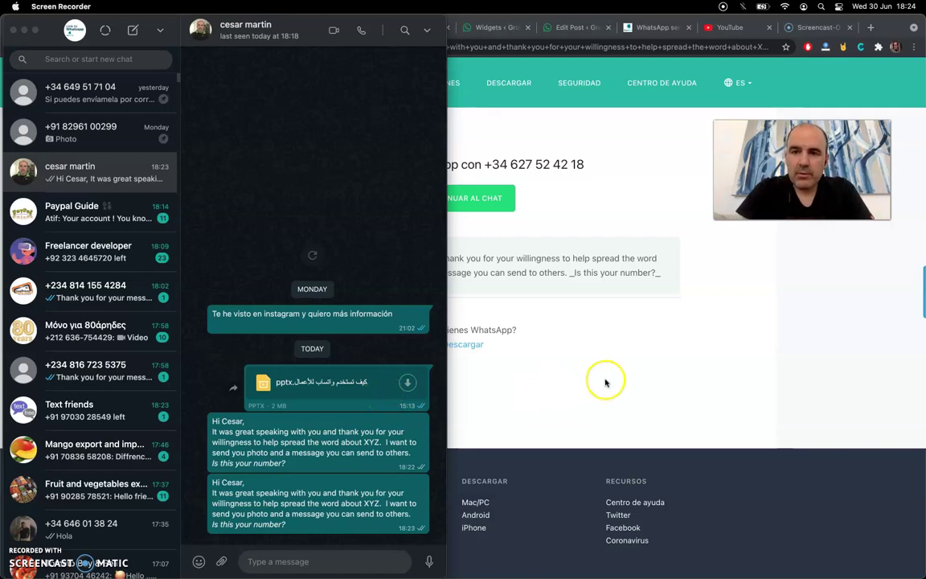
Switch to the WhatsApp Links on a Sheet spreadsheet in Chrome and examine the phone numbers and WApp links in rows 2 to 4.
click(607, 382)
click(259, 28)
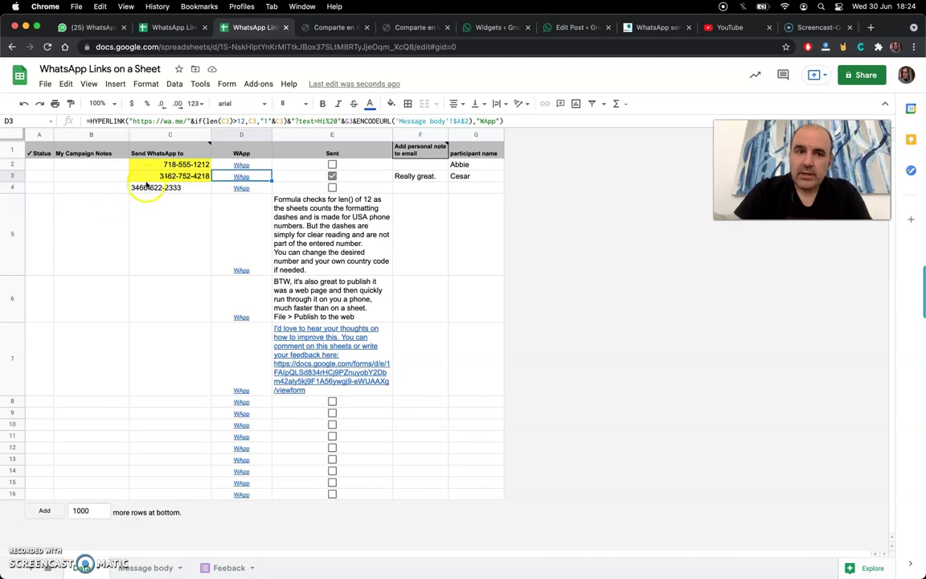
click(169, 167)
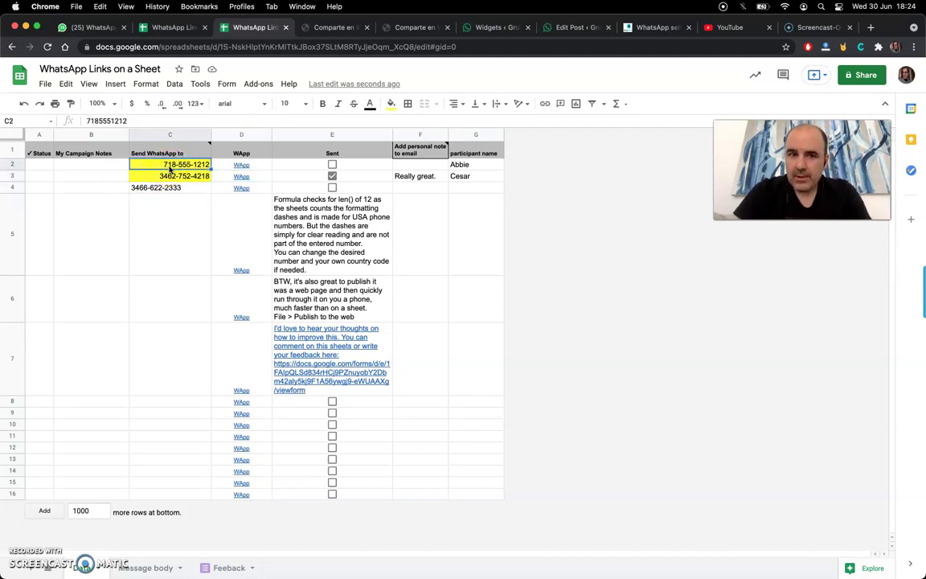
click(165, 179)
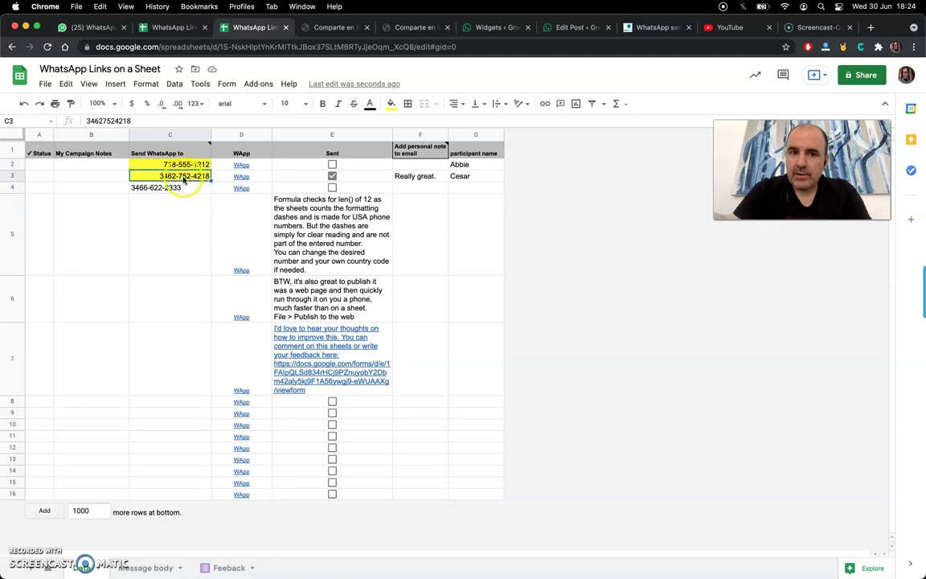
click(173, 179)
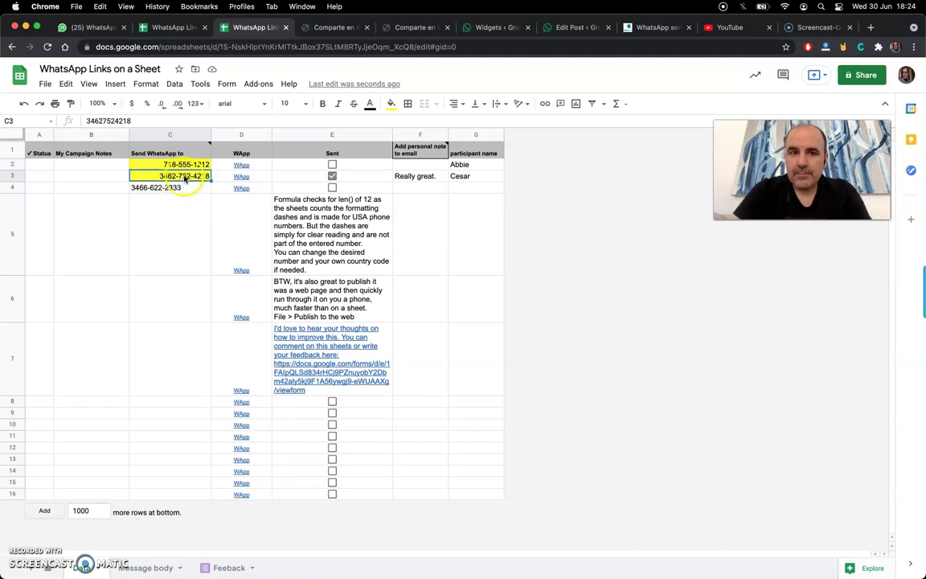
click(190, 179)
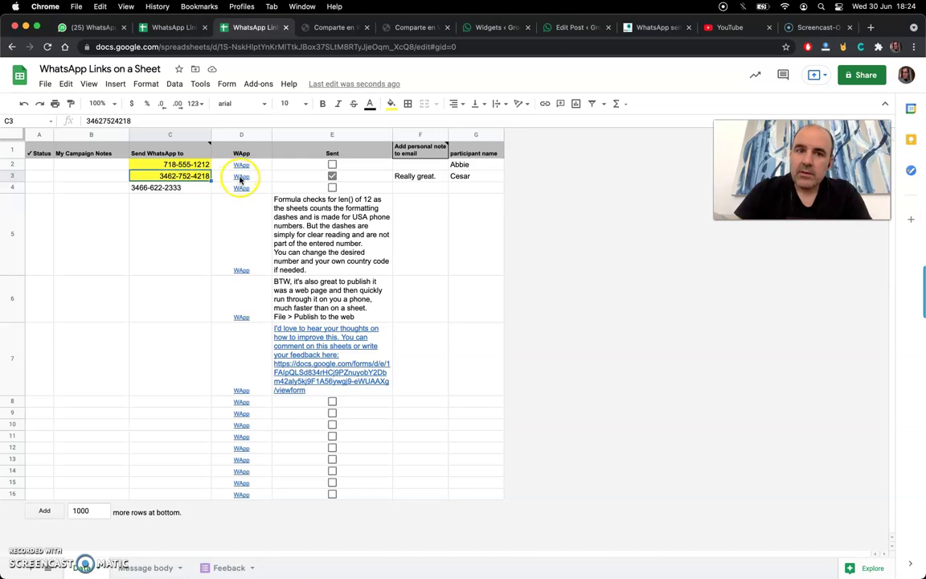
mouse_move(242, 178)
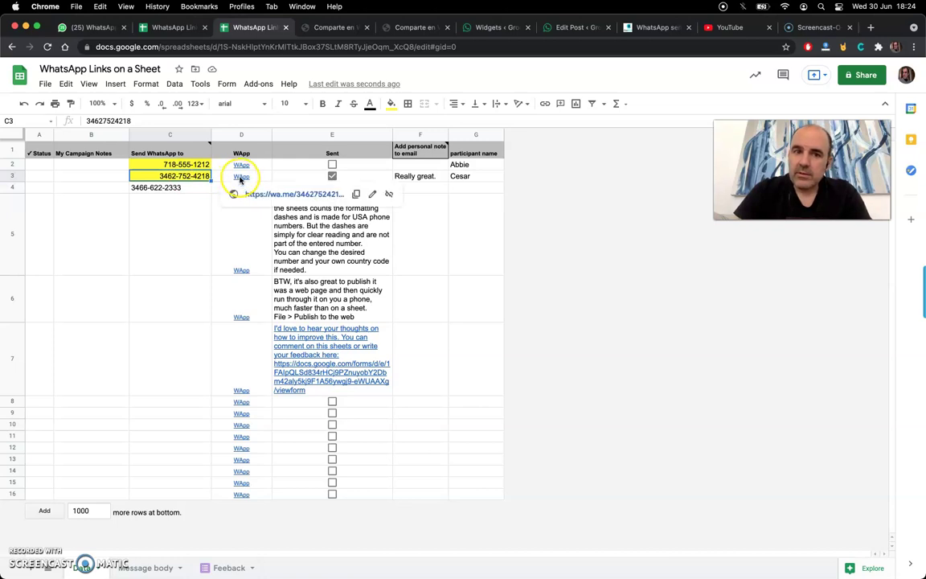
click(185, 167)
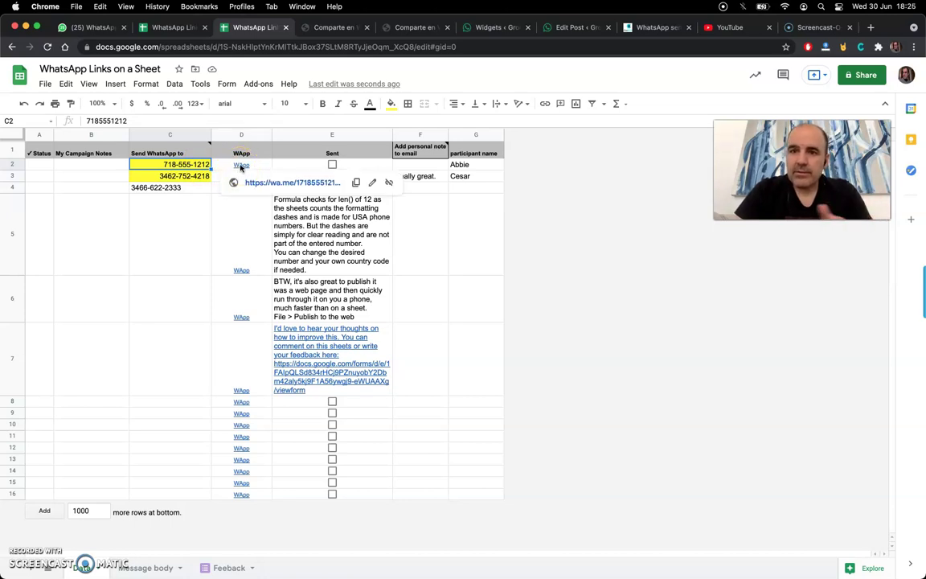
click(169, 204)
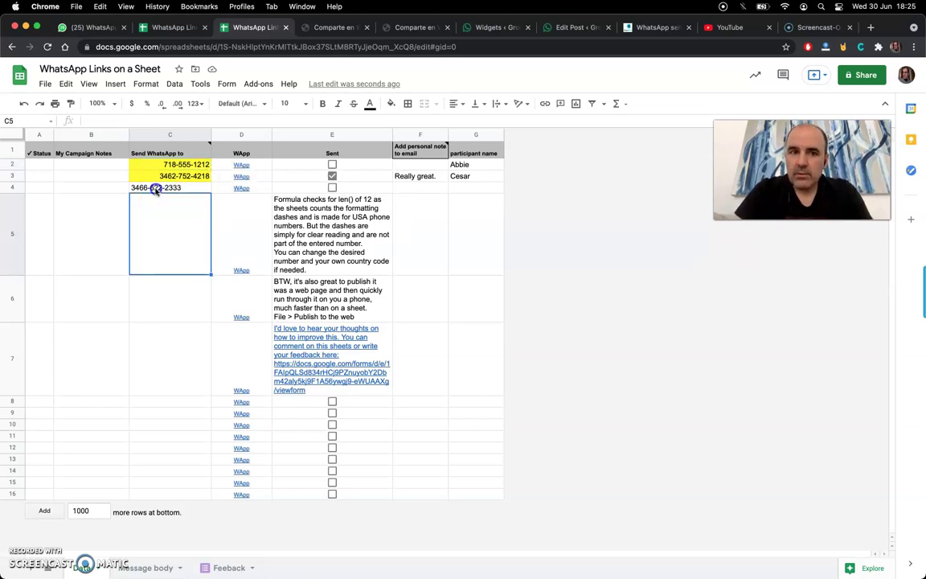
click(155, 187)
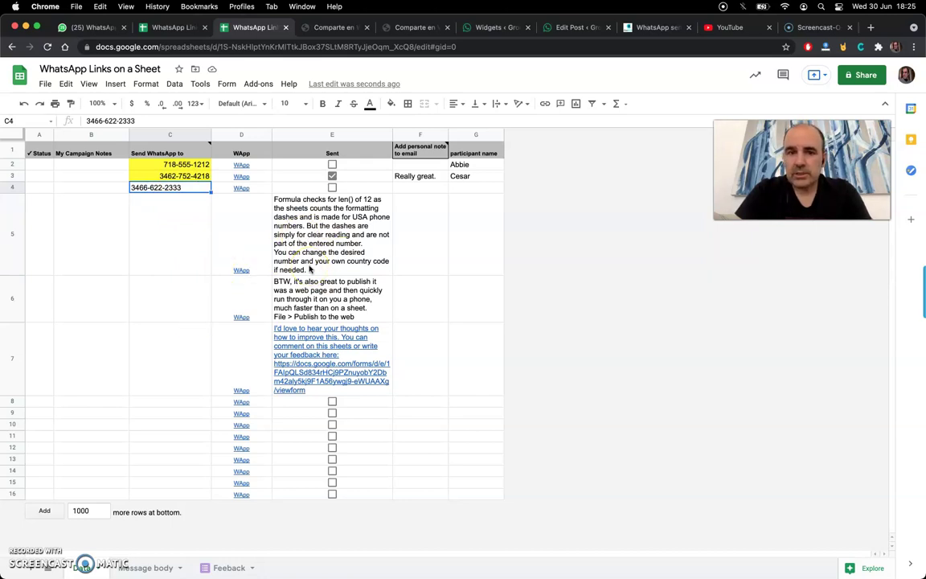
Mark the contacts in rows 2 and 4 as sent and view the note on the personal note column.
click(332, 164)
click(332, 188)
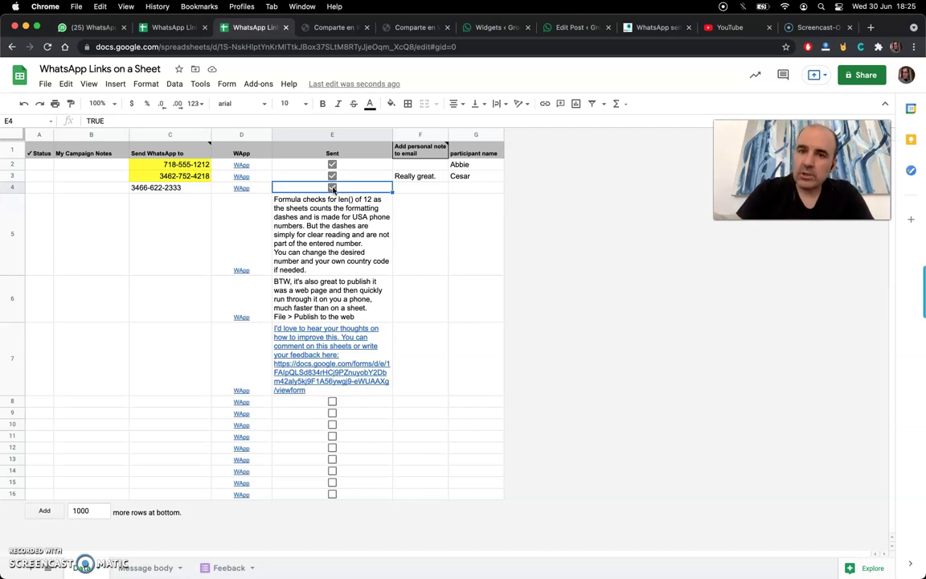
mouse_move(415, 138)
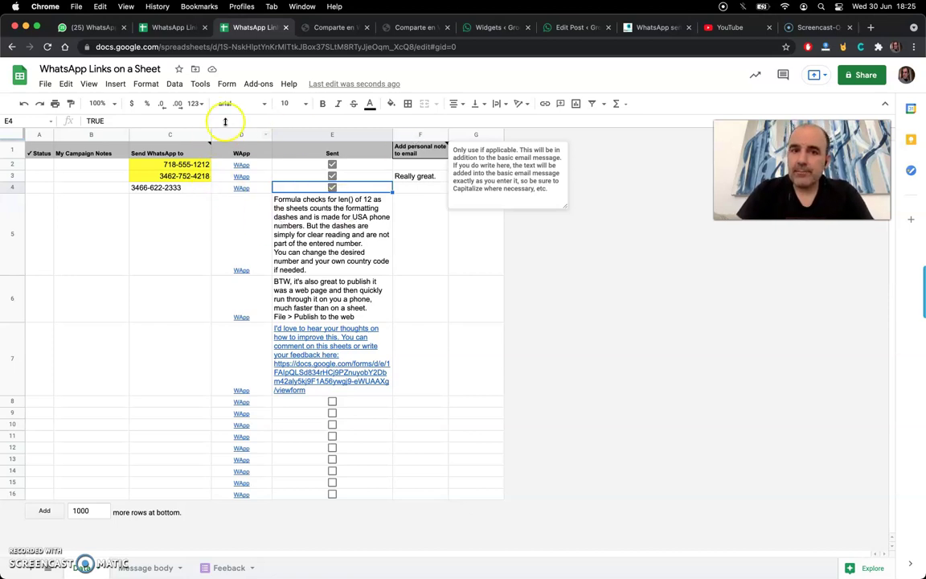
click(175, 252)
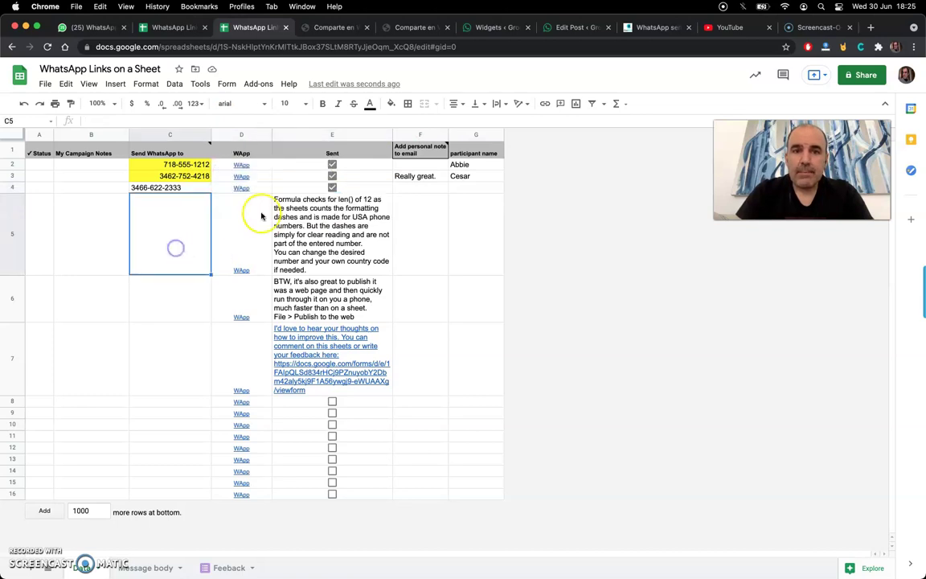
Examine the template text on the Message body sheet and compare this editable copy with the comment-only original spreadsheet.
click(153, 567)
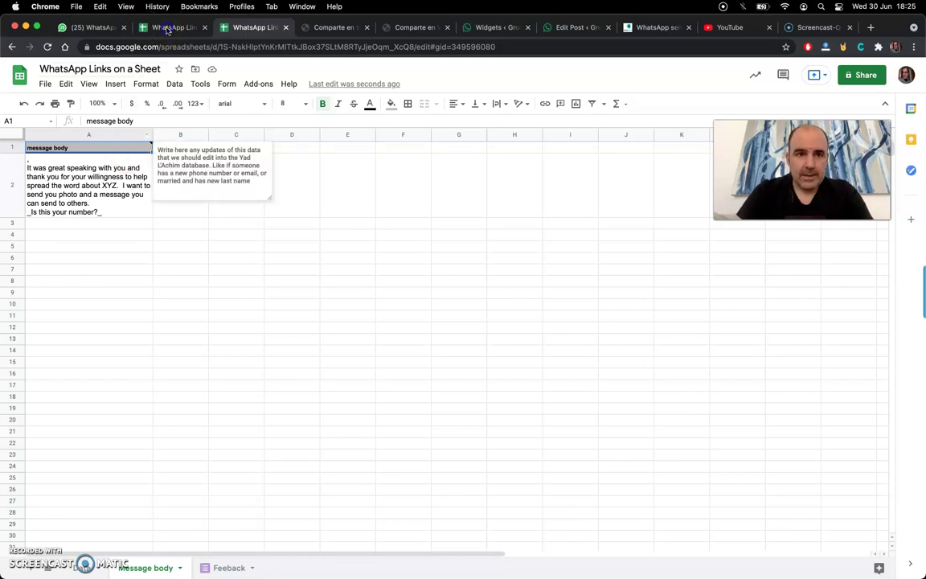
click(161, 28)
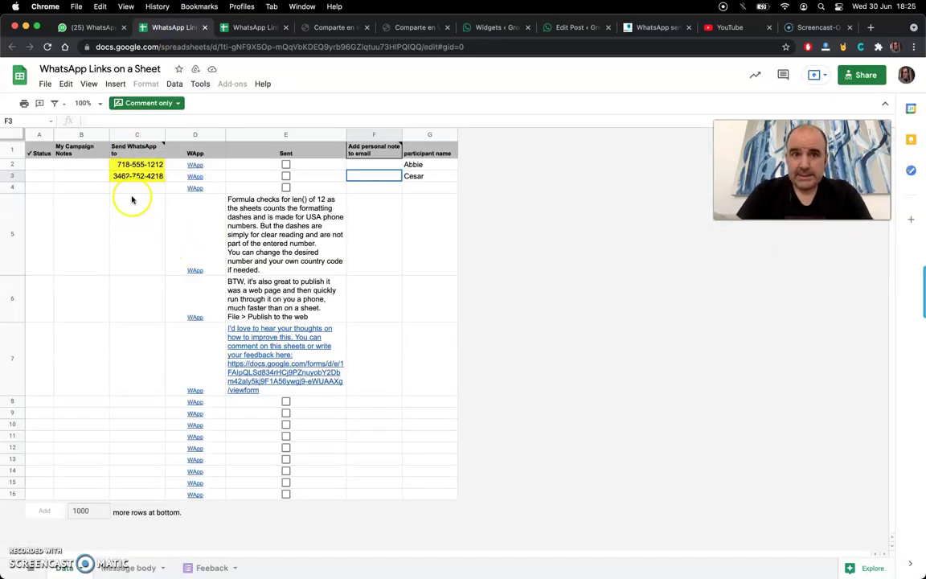
click(140, 241)
click(240, 36)
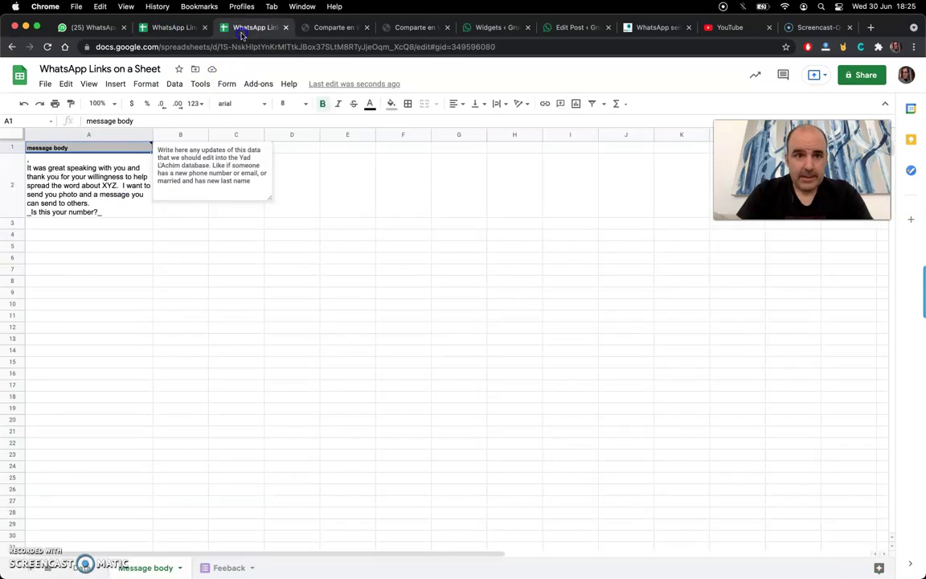
click(168, 33)
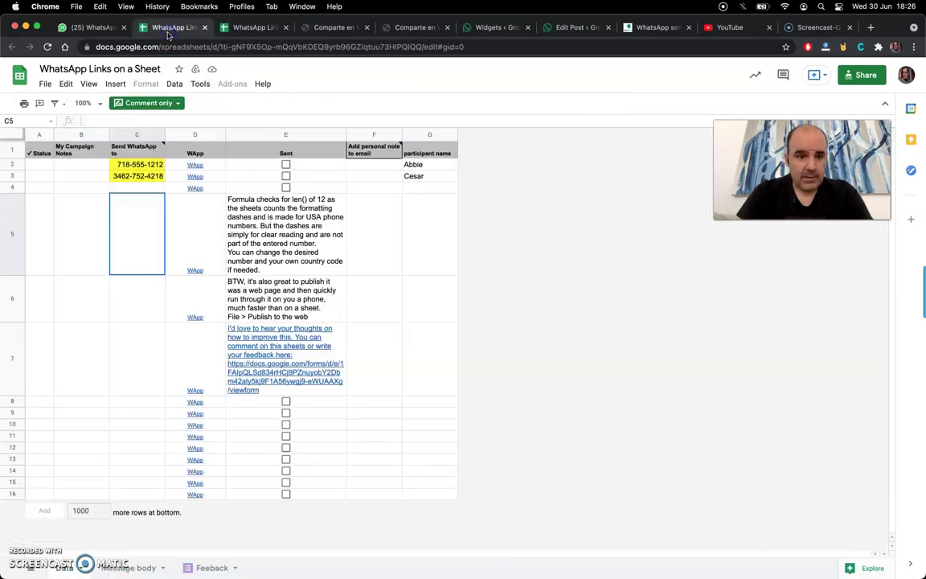
click(225, 27)
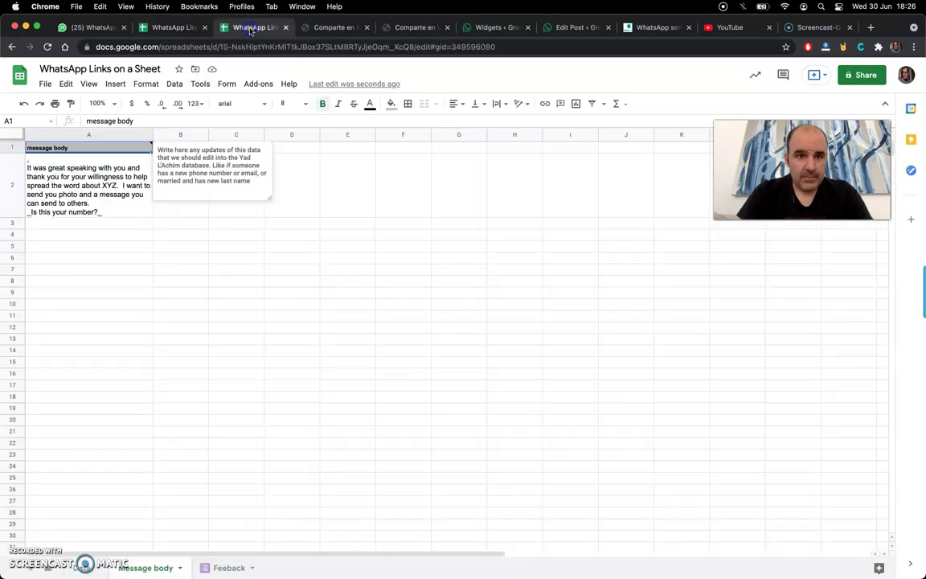
Open the WApp link in row 3 of the Data sheet and send the prefilled message in WhatsApp.
click(83, 566)
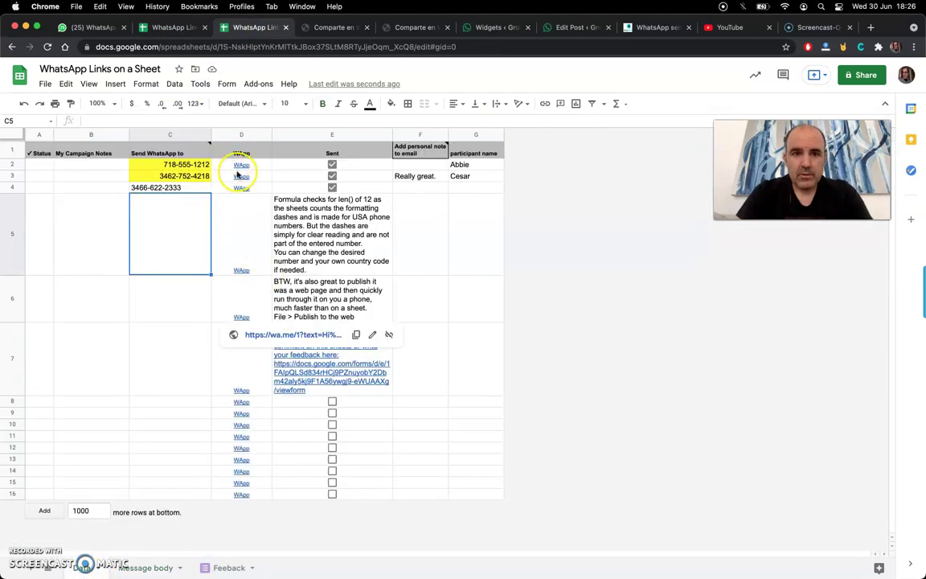
click(240, 176)
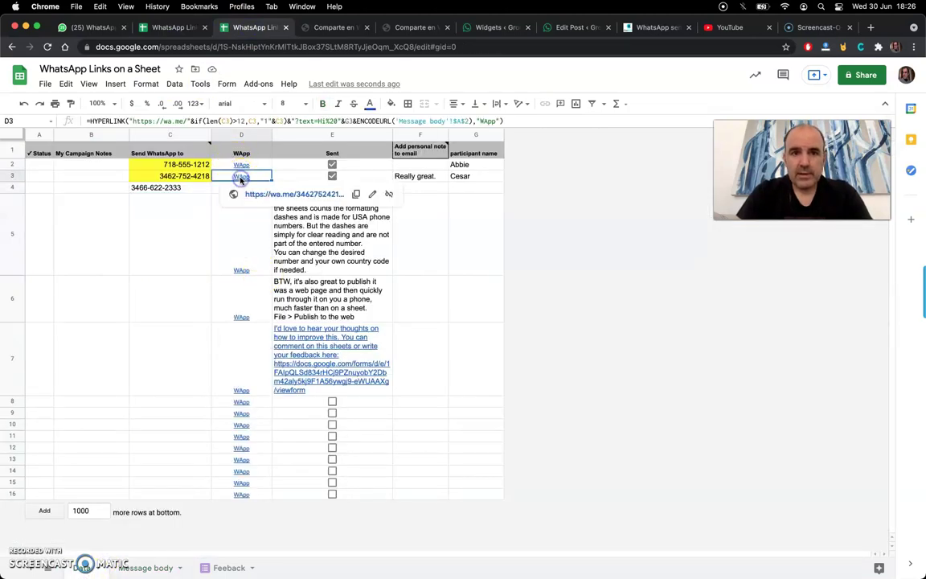
click(288, 195)
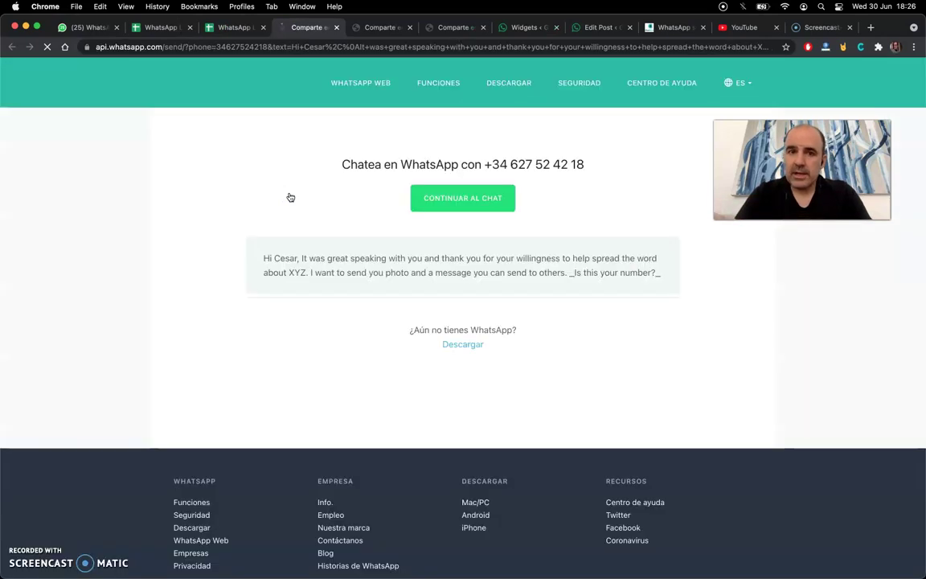
key(Return)
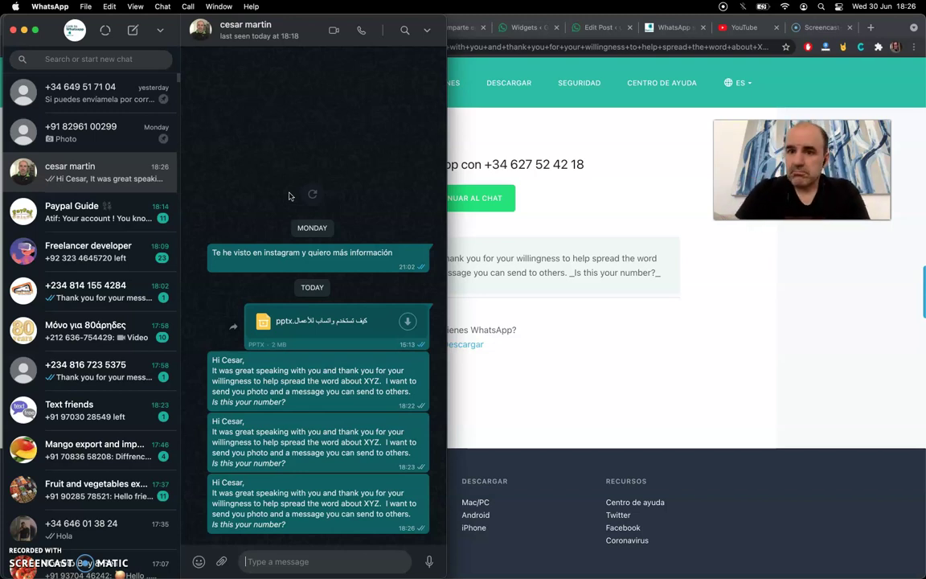
Return to the spreadsheet in Chrome and reopen the row 3 WApp link to load the prefilled message in the WhatsApp chat.
click(634, 347)
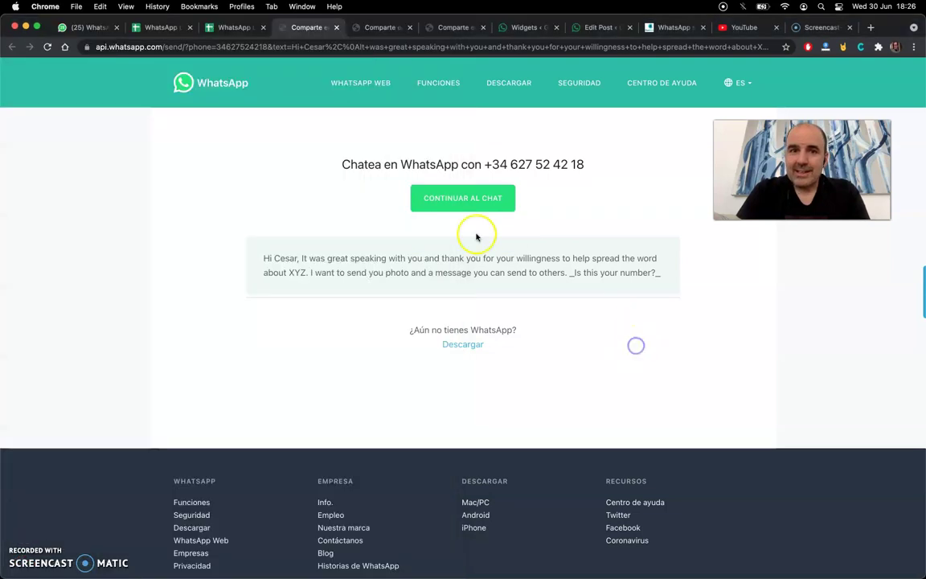
click(234, 29)
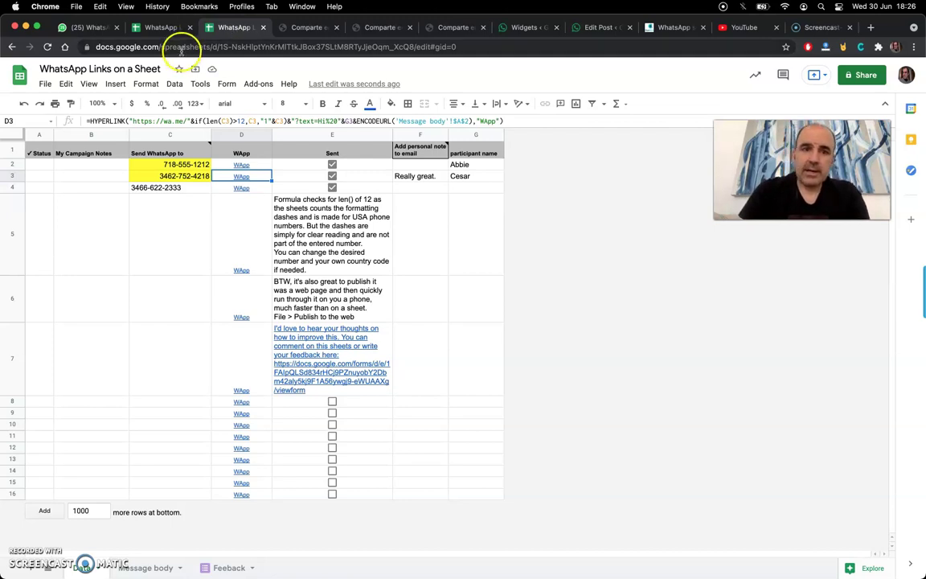
drag(172, 165, 178, 448)
click(177, 437)
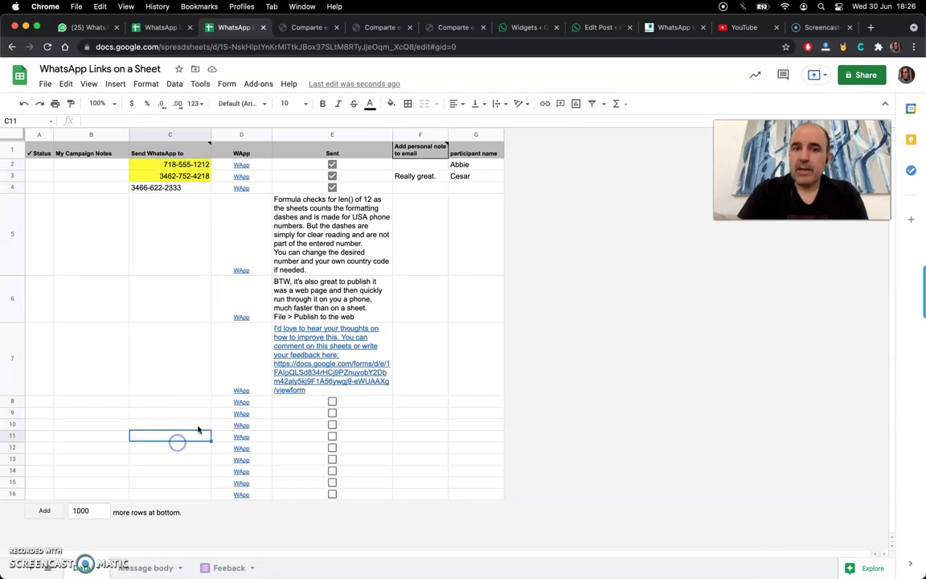
mouse_move(245, 428)
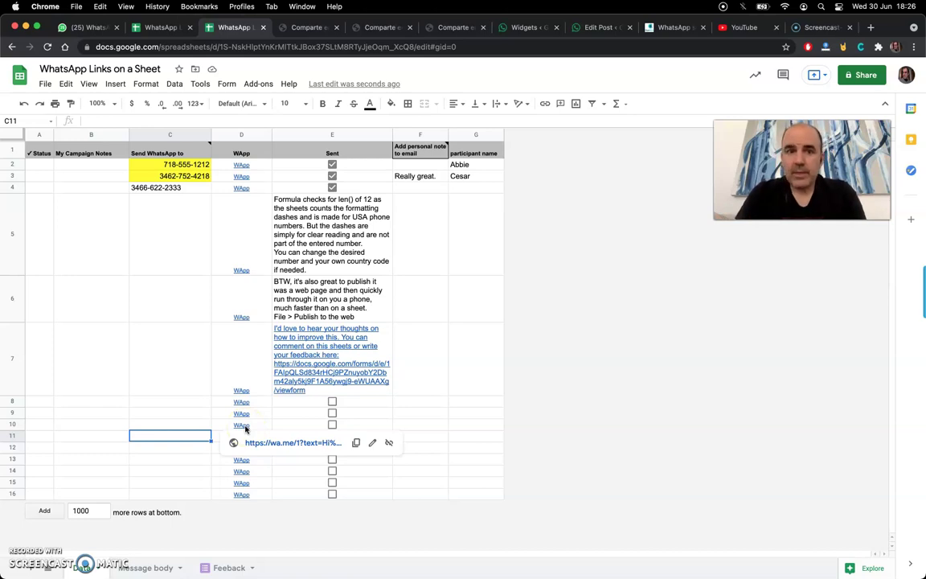
click(241, 177)
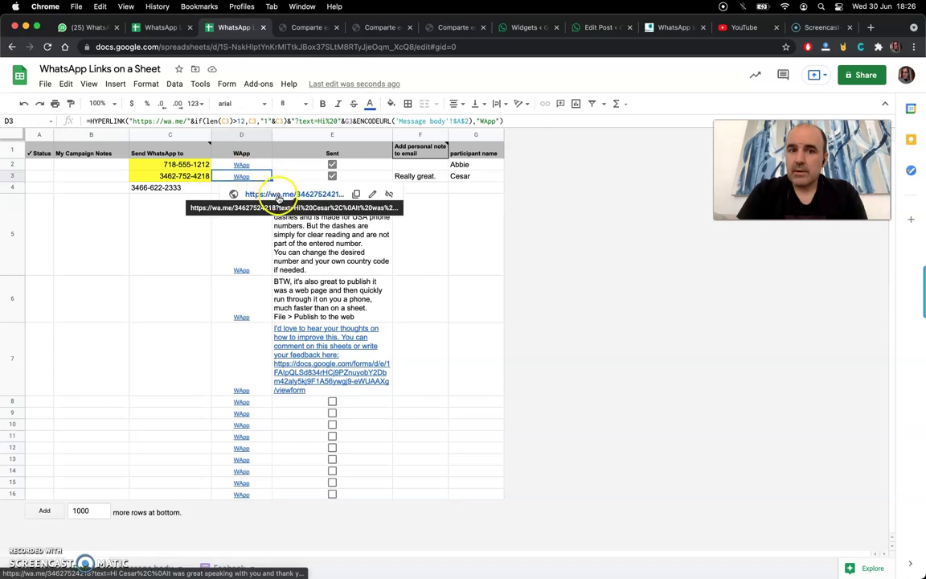
click(279, 195)
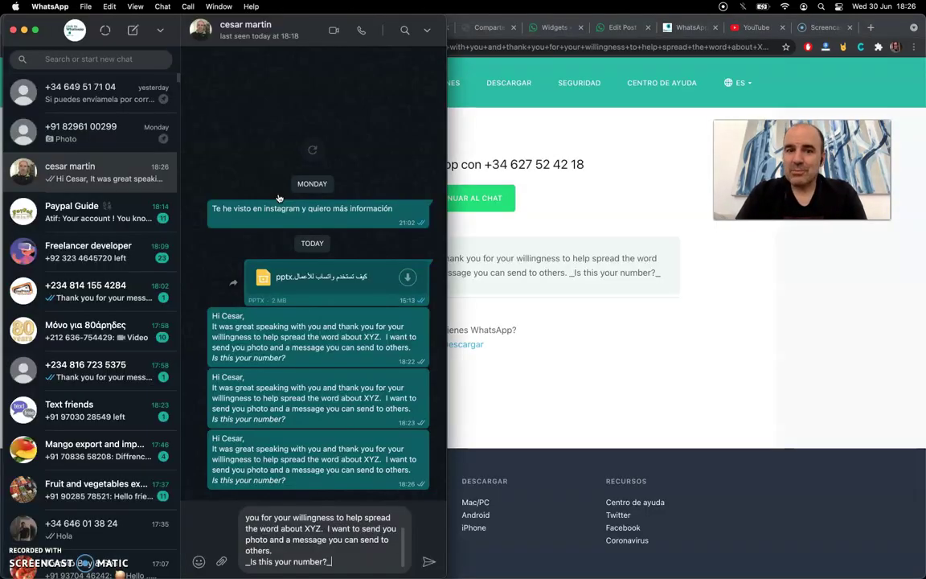
Go back to the spreadsheet in Chrome, review the Message body sheet and return to the Data sheet.
click(619, 391)
click(216, 28)
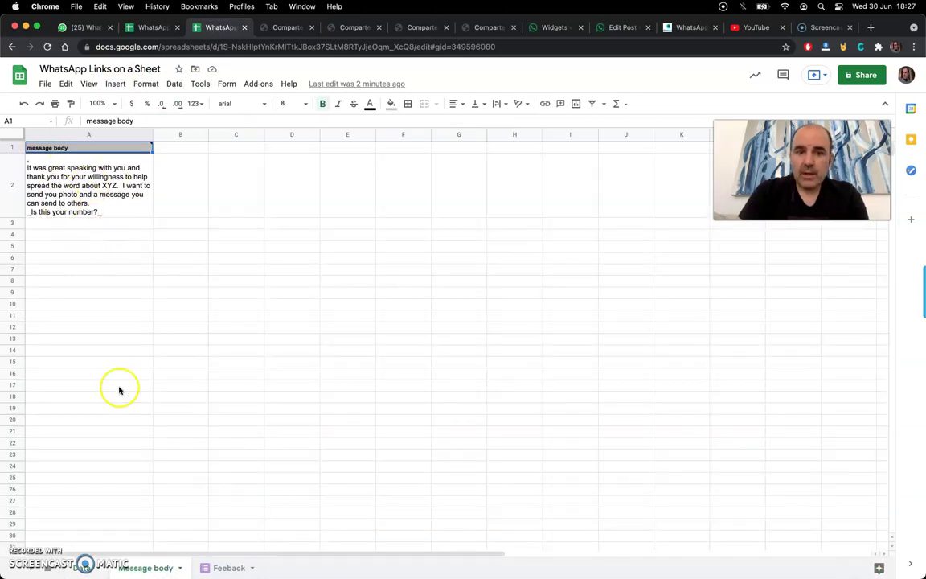
click(83, 563)
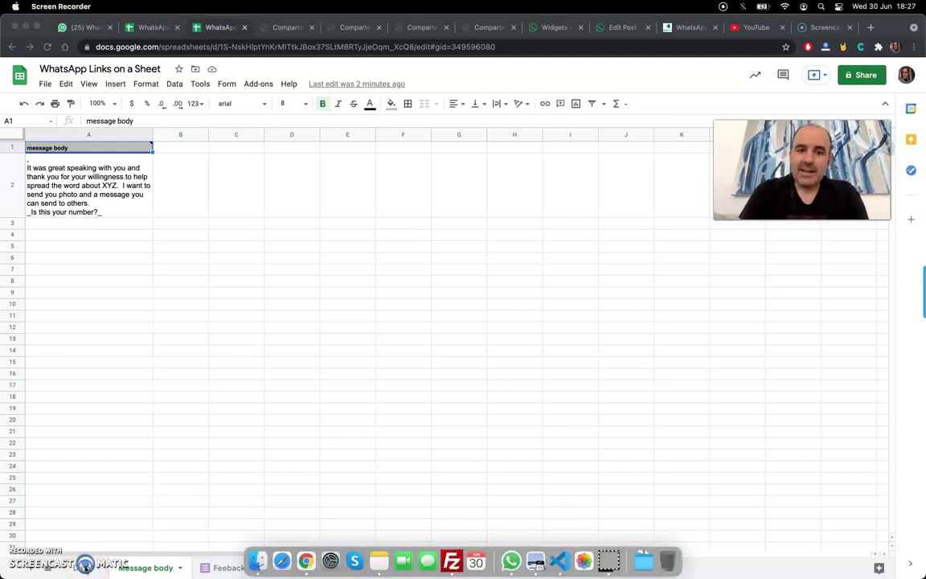
click(85, 568)
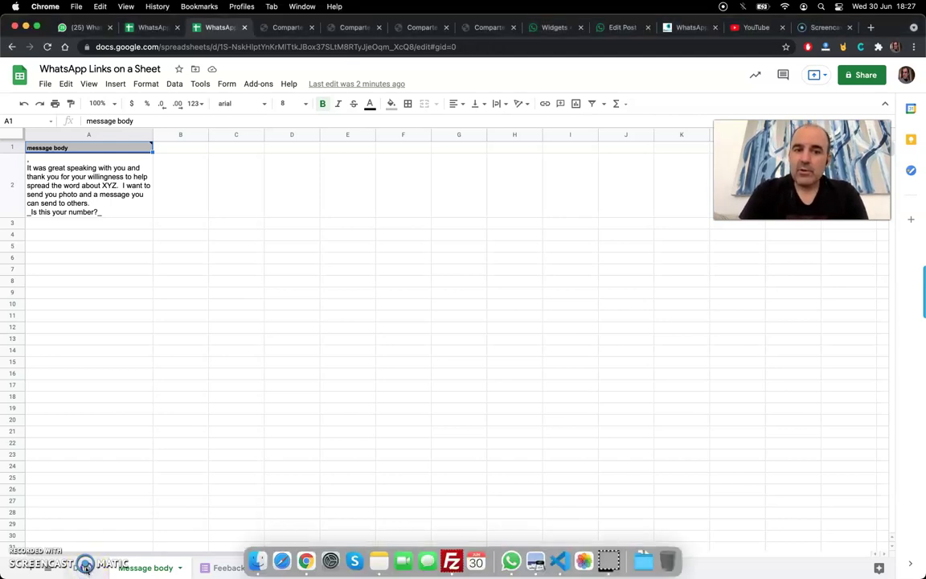